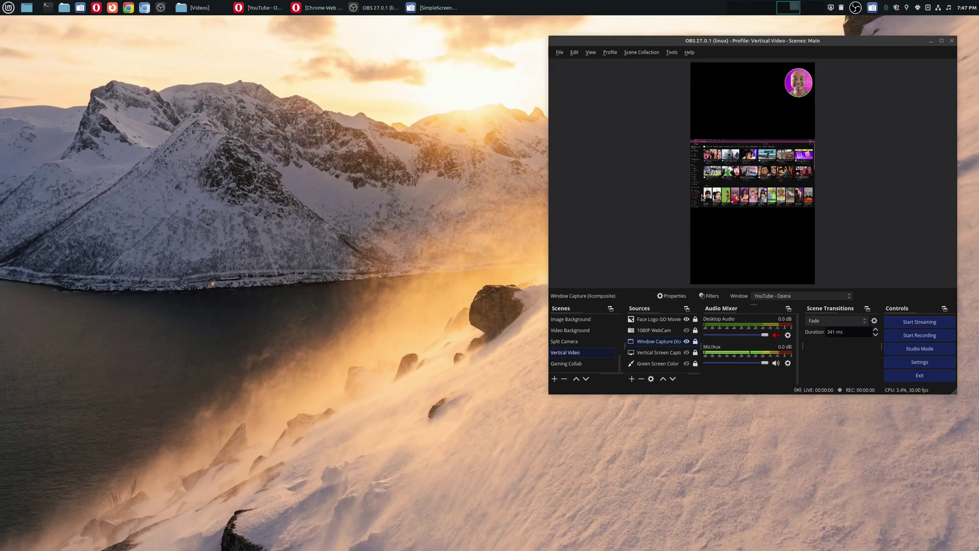
- Bring Opera forward and switch from the CNET tab to the Linux Mint home page tab
{"action": "left_click", "coordinate": [259, 7]}
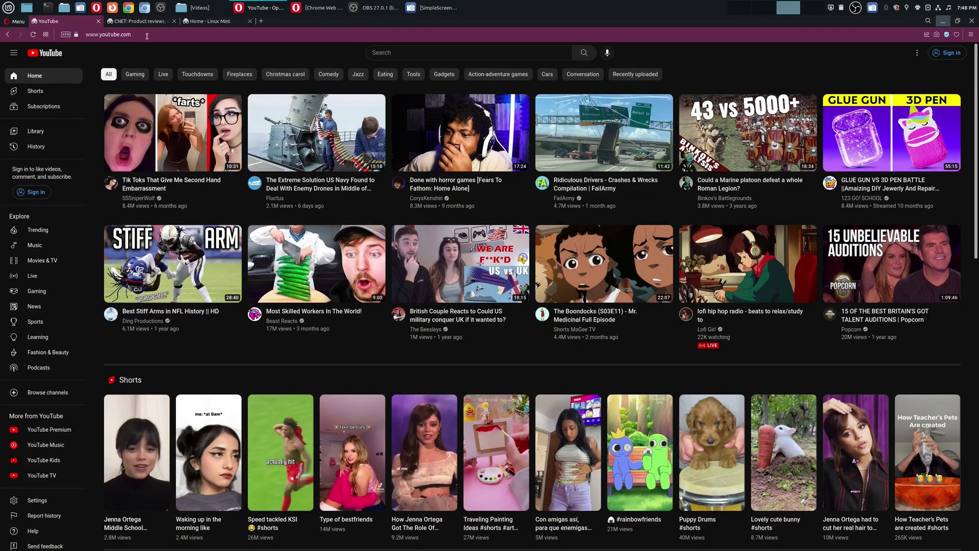
{"action": "left_click", "coordinate": [137, 21]}
{"action": "left_click", "coordinate": [217, 22]}
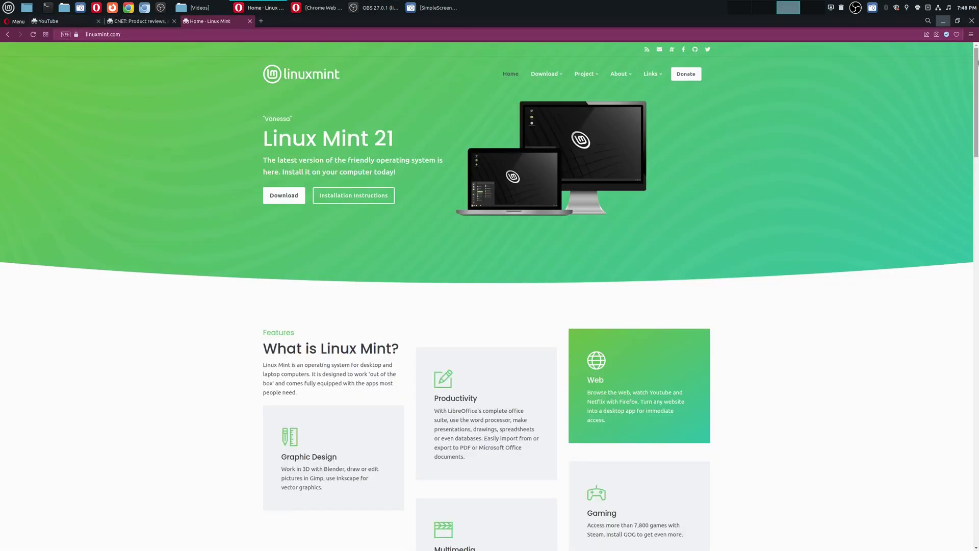
- Bring OBS forward and confirm the Window Capture source still targets the YouTube - Opera window
{"action": "left_click", "coordinate": [372, 8]}
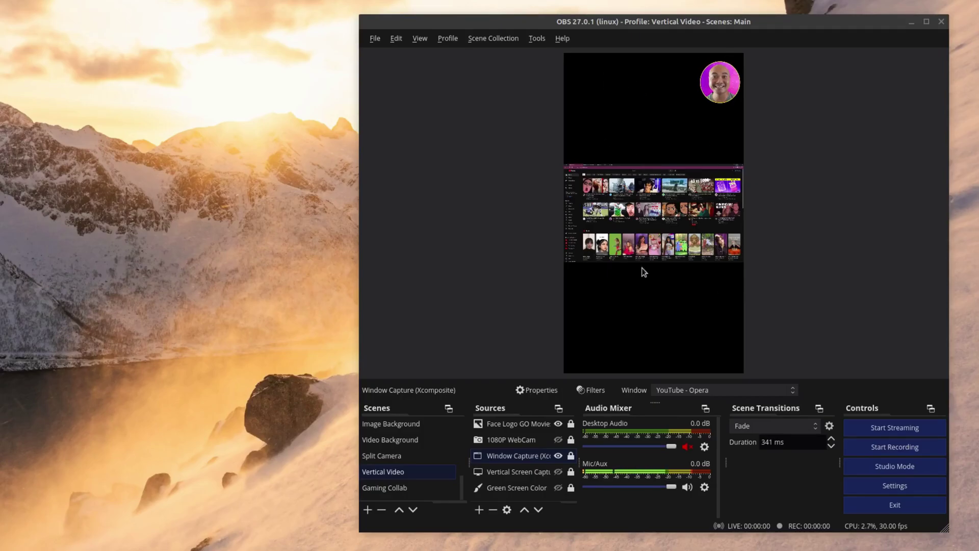
{"action": "left_click", "coordinate": [574, 458]}
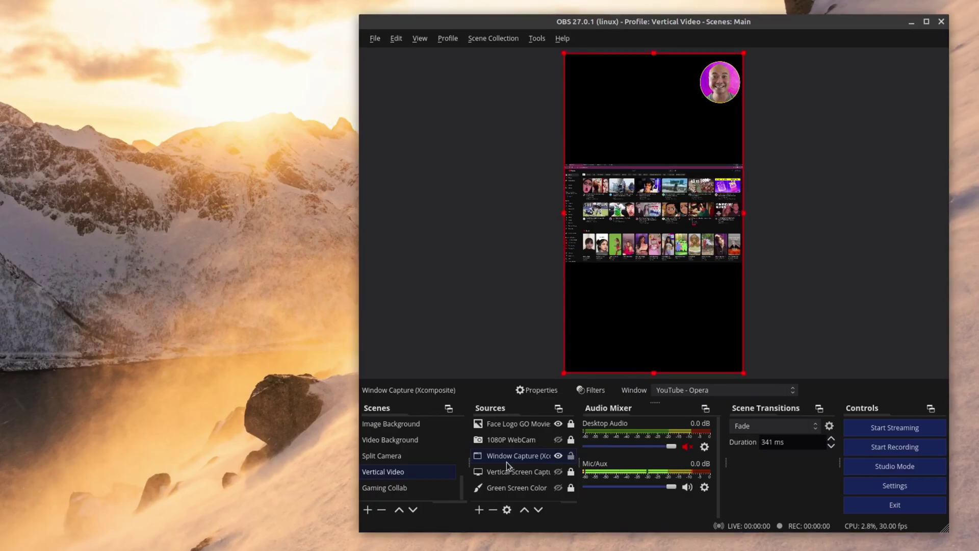
{"action": "left_click", "coordinate": [740, 393]}
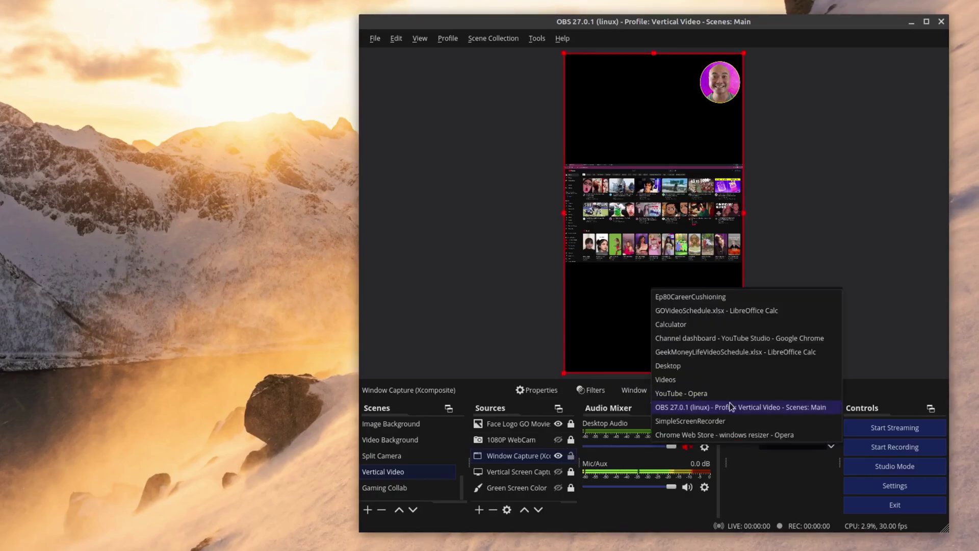
{"action": "left_click", "coordinate": [845, 337]}
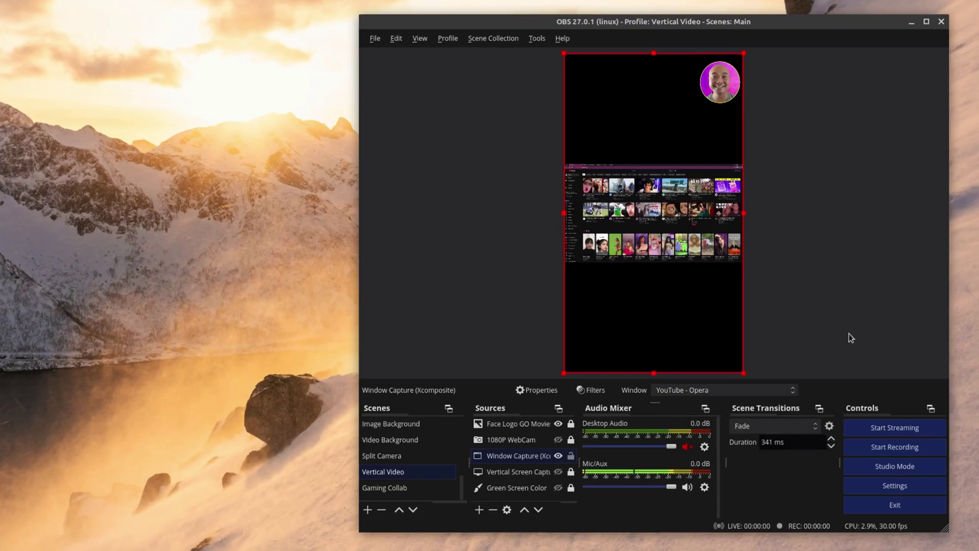
{"action": "right_click", "coordinate": [639, 211]}
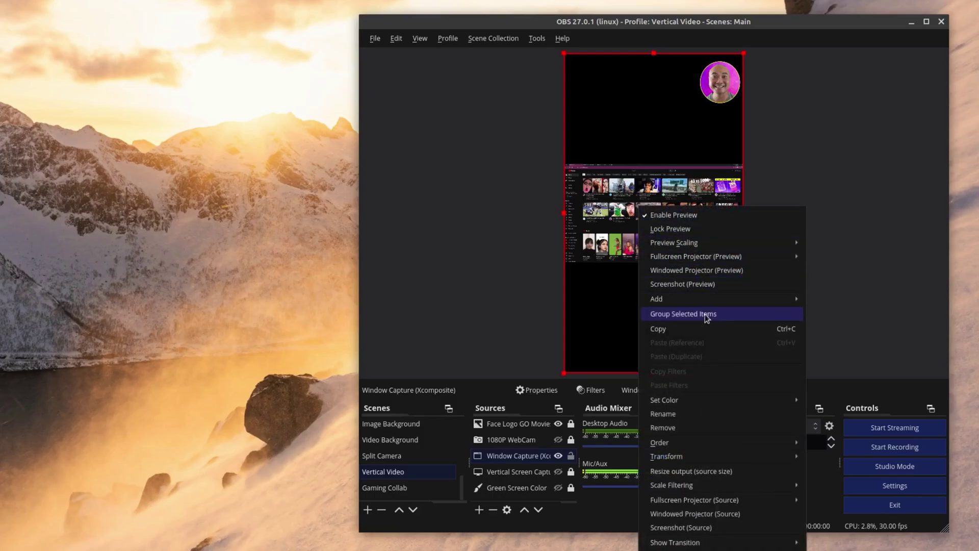
{"action": "mouse_move", "coordinate": [707, 456]}
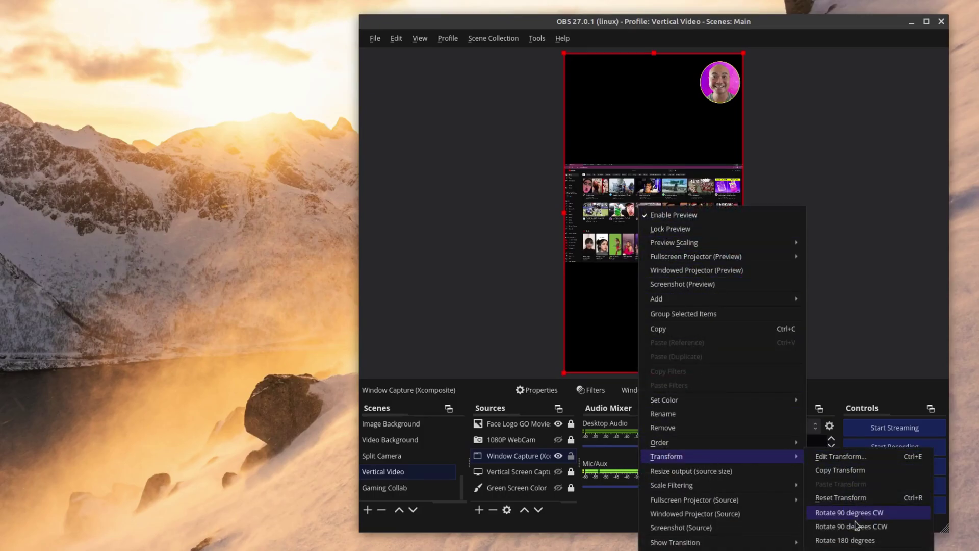
{"action": "left_click", "coordinate": [820, 372]}
{"action": "left_click", "coordinate": [820, 369]}
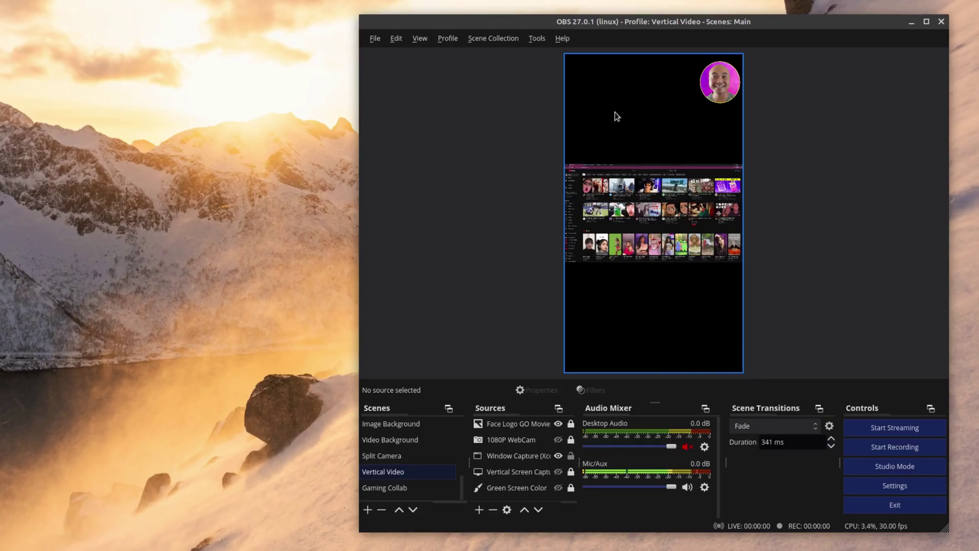
{"action": "left_click", "coordinate": [670, 233]}
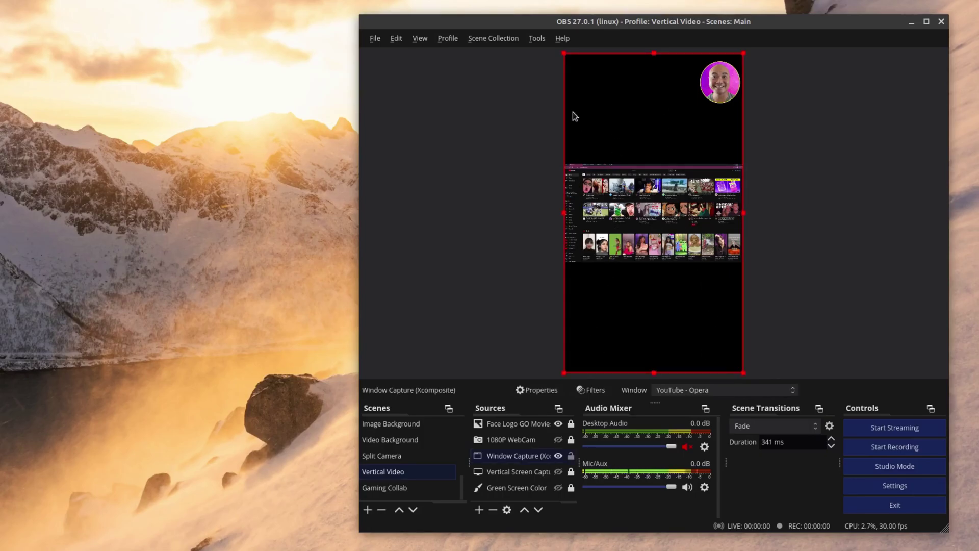
- Enlarge the YouTube capture from both corners well beyond the vertical canvas and reposition it
{"action": "left_click_drag", "start_coordinate": [563, 53], "coordinate": [332, 46]}
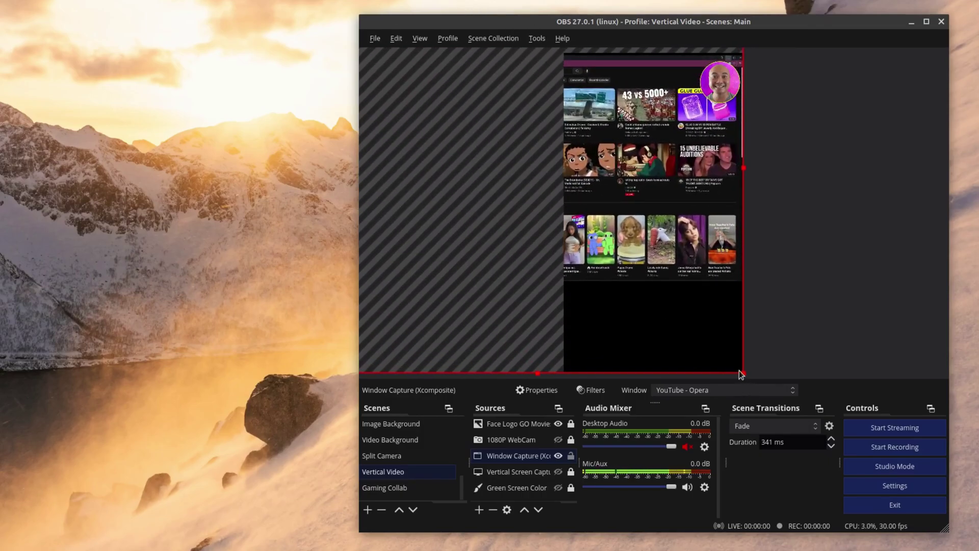
{"action": "left_click_drag", "start_coordinate": [741, 374], "coordinate": [959, 544]}
{"action": "left_click_drag", "start_coordinate": [791, 263], "coordinate": [817, 230]}
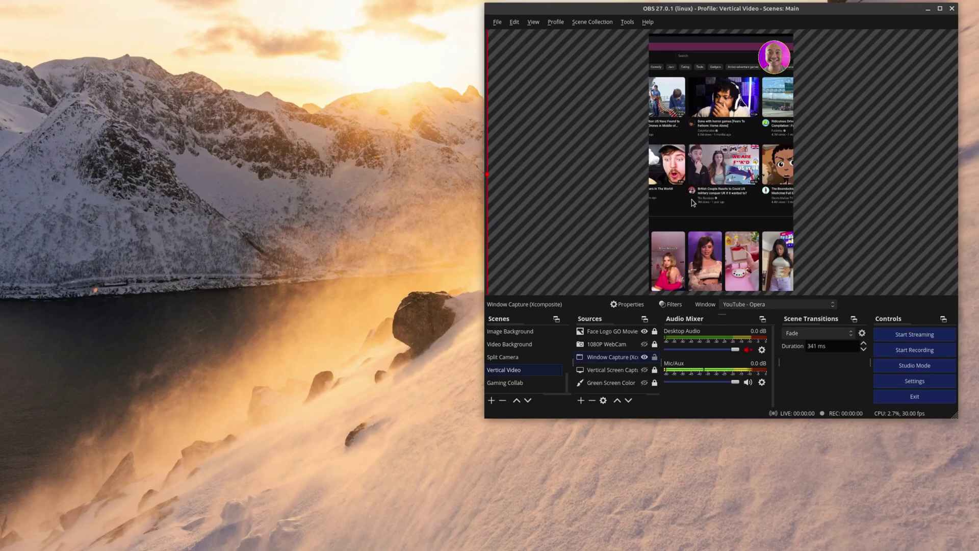
- Apply Transform > Fit to screen to the Window Capture source
{"action": "right_click", "coordinate": [618, 261]}
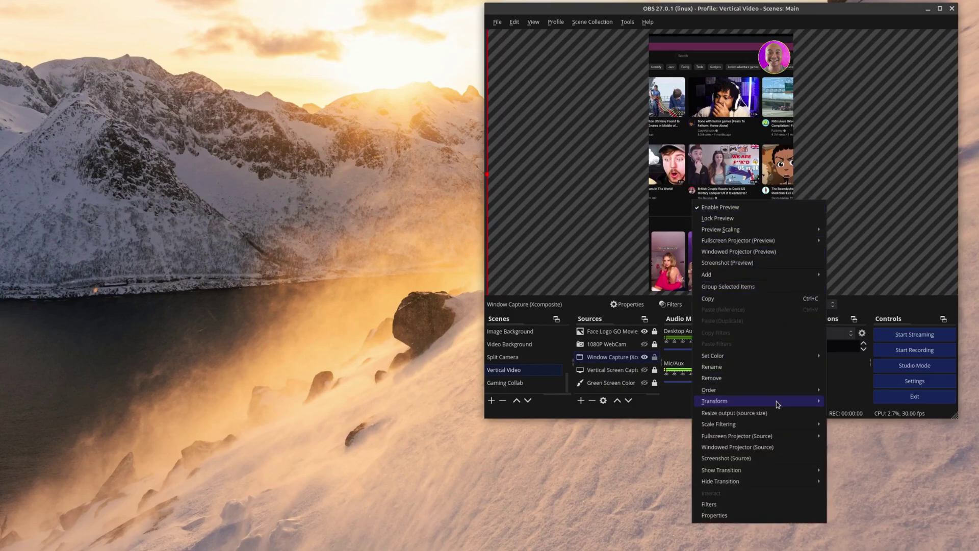
{"action": "mouse_move", "coordinate": [777, 403]}
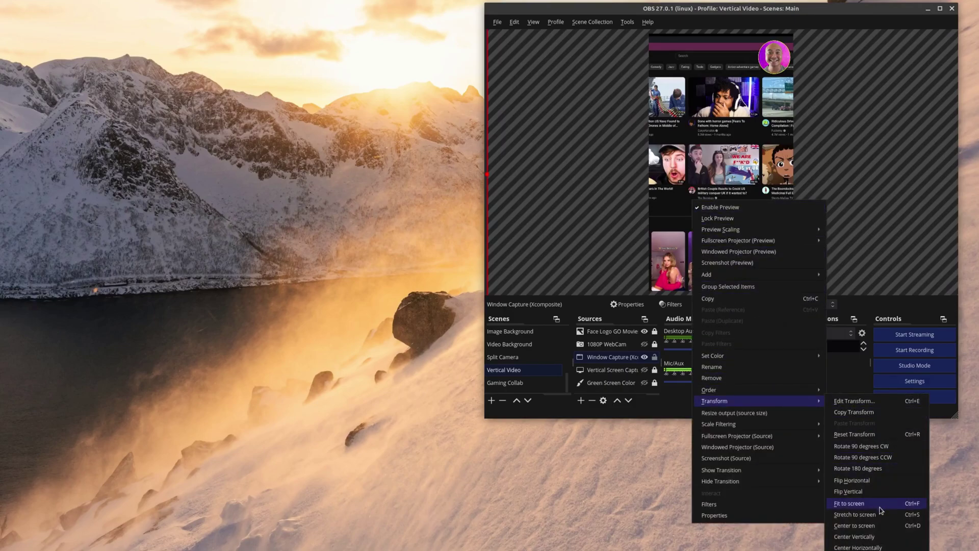
{"action": "left_click", "coordinate": [881, 518]}
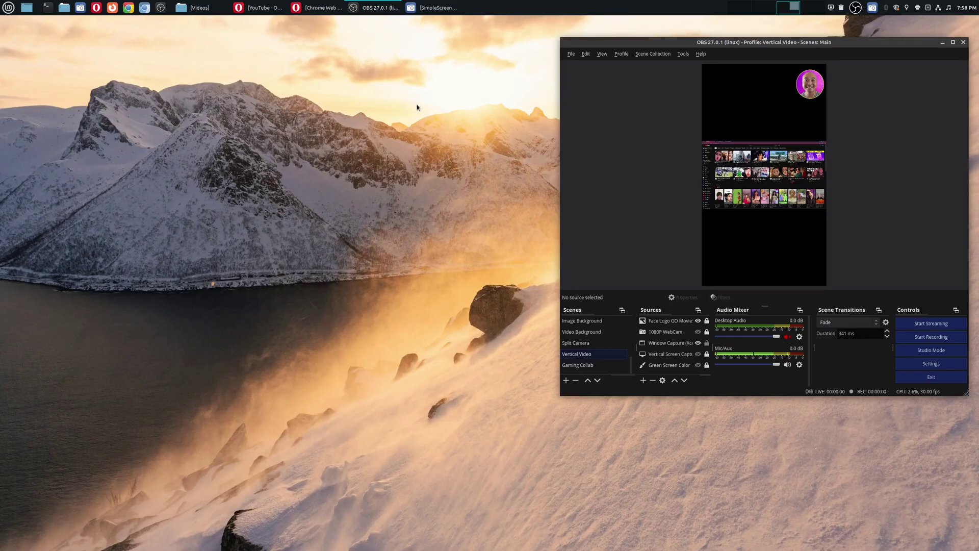
- Restore the Opera YouTube window from maximized and bring it in front of OBS
{"action": "left_click", "coordinate": [266, 8]}
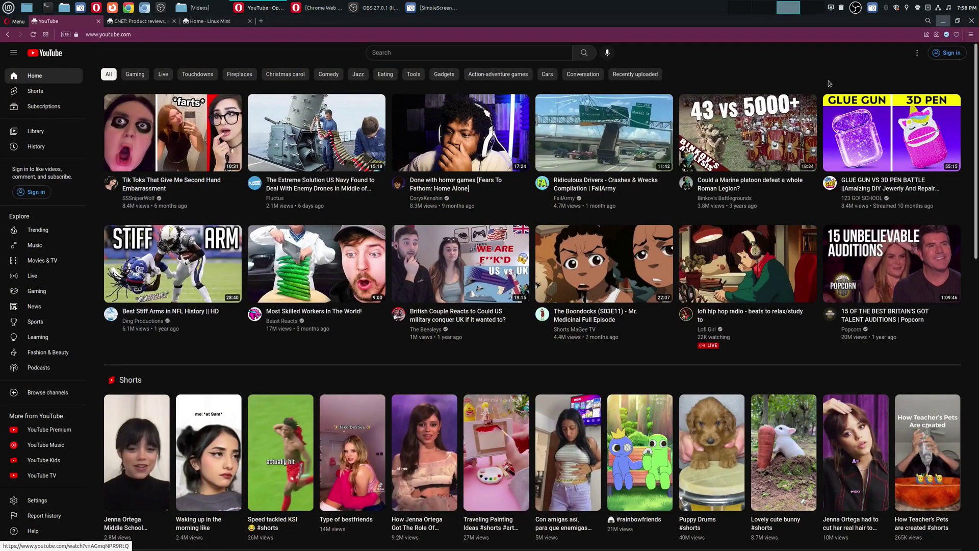
{"action": "left_click", "coordinate": [957, 21]}
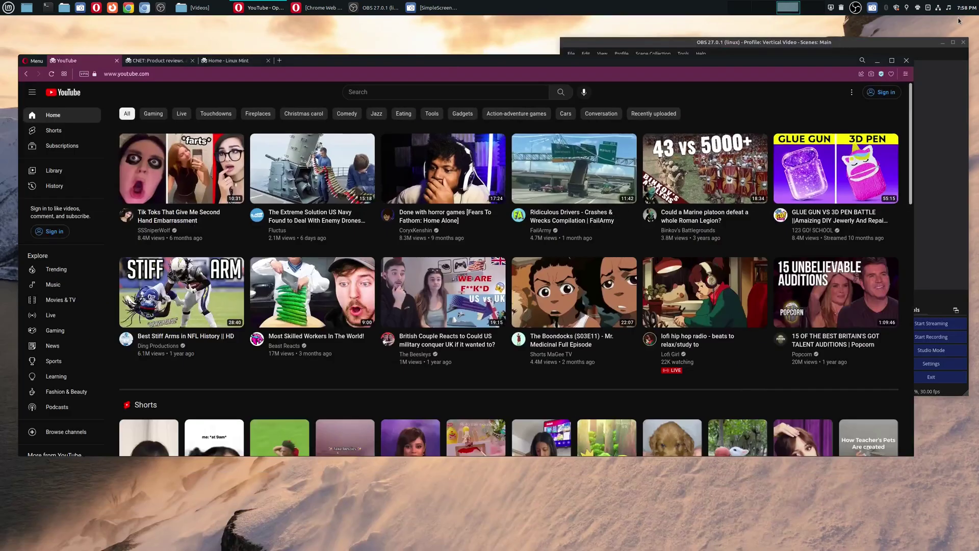
{"action": "left_click", "coordinate": [940, 179]}
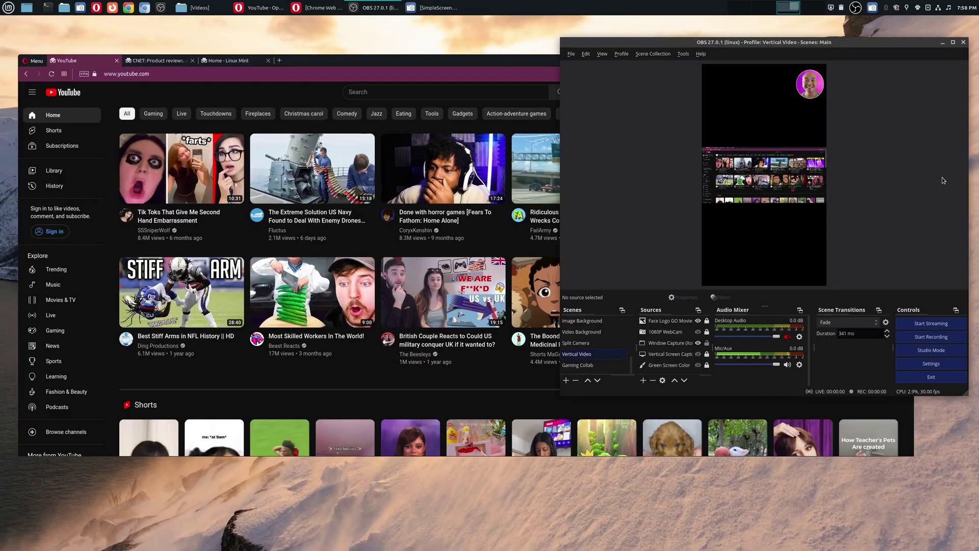
{"action": "left_click", "coordinate": [444, 61]}
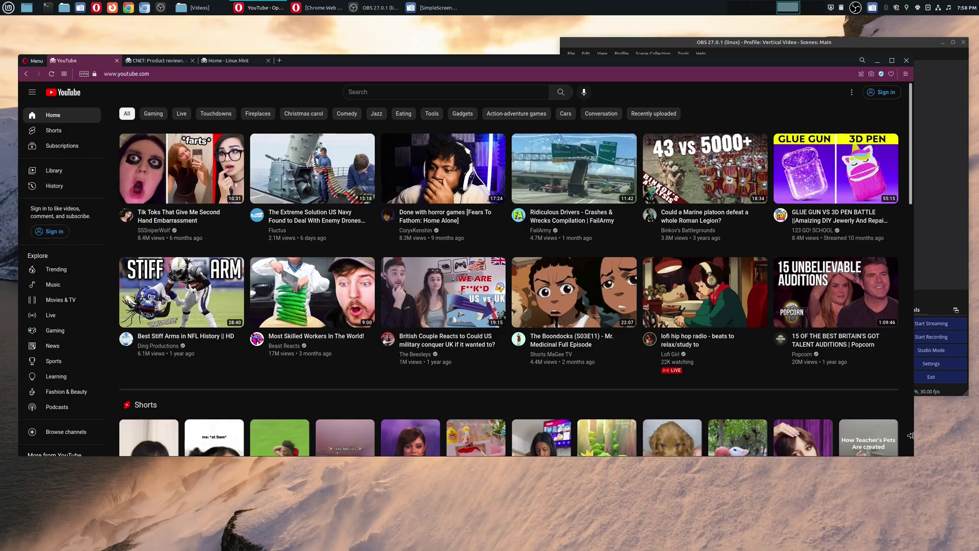
- Narrow Opera to about 780 px, move it up and right, and lengthen it downward
{"action": "left_click_drag", "start_coordinate": [910, 435], "coordinate": [279, 528]}
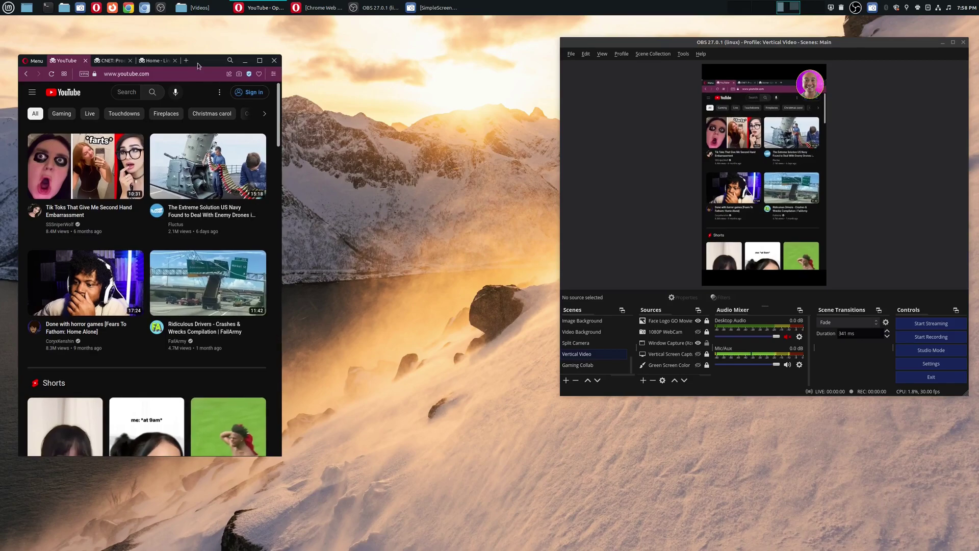
{"action": "left_click_drag", "start_coordinate": [199, 66], "coordinate": [303, 37]}
{"action": "scroll", "coordinate": [341, 423], "scroll_direction": "down", "scroll_amount": 5}
{"action": "left_click_drag", "start_coordinate": [340, 429], "coordinate": [375, 499]}
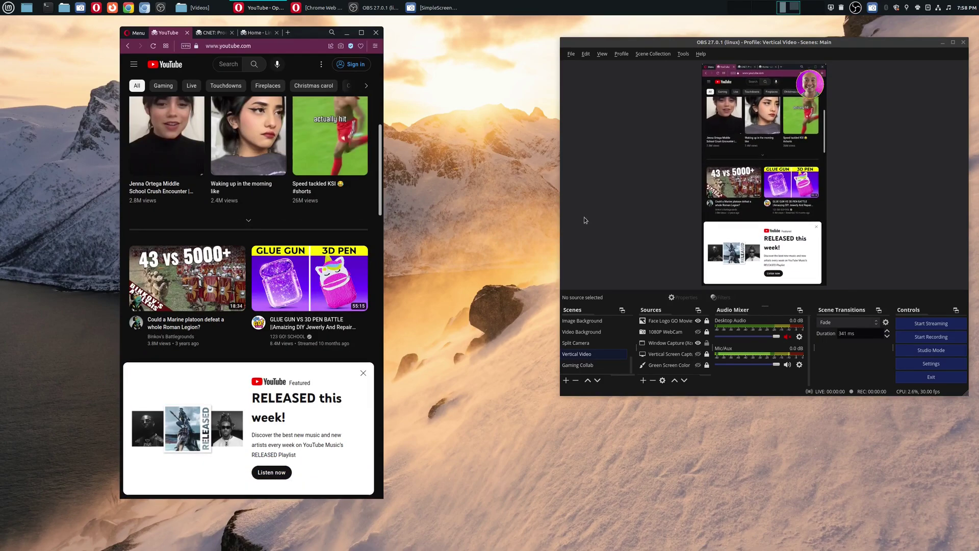
- Scroll the YouTube page, then the CNET page, in the narrowed window
{"action": "scroll", "coordinate": [321, 152], "scroll_direction": "up", "scroll_amount": 3}
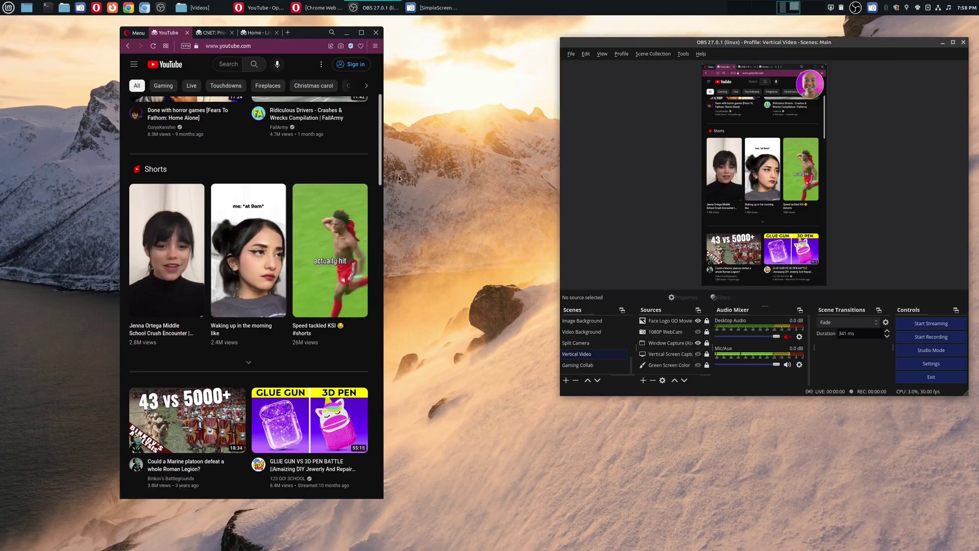
{"action": "scroll", "coordinate": [357, 186], "scroll_direction": "down", "scroll_amount": 2}
{"action": "scroll", "coordinate": [284, 191], "scroll_direction": "up", "scroll_amount": 4}
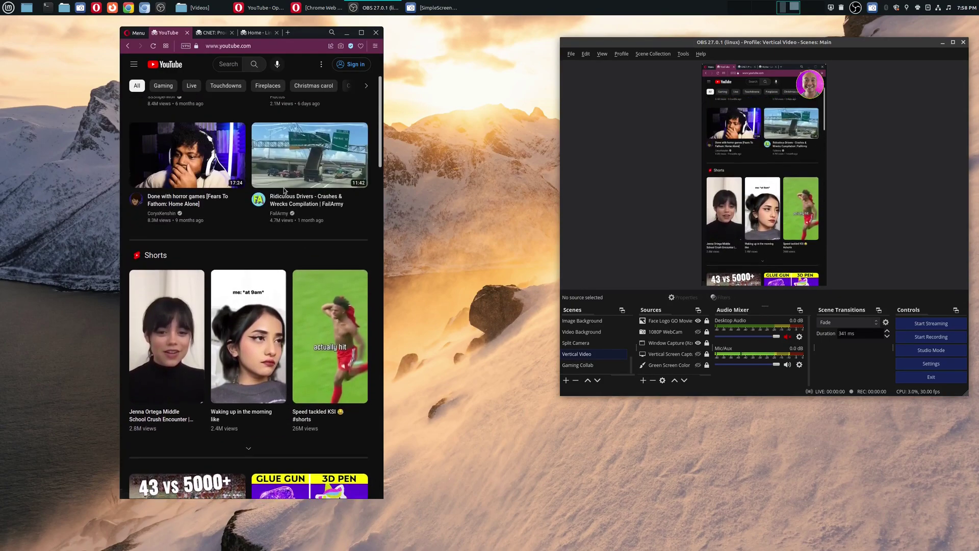
{"action": "left_click", "coordinate": [222, 33]}
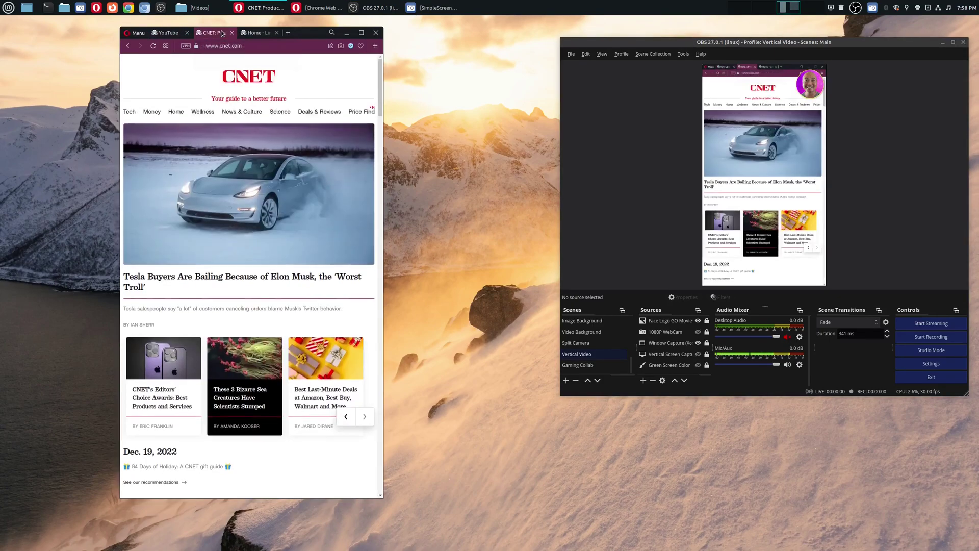
{"action": "scroll", "coordinate": [275, 192], "scroll_direction": "down", "scroll_amount": 7}
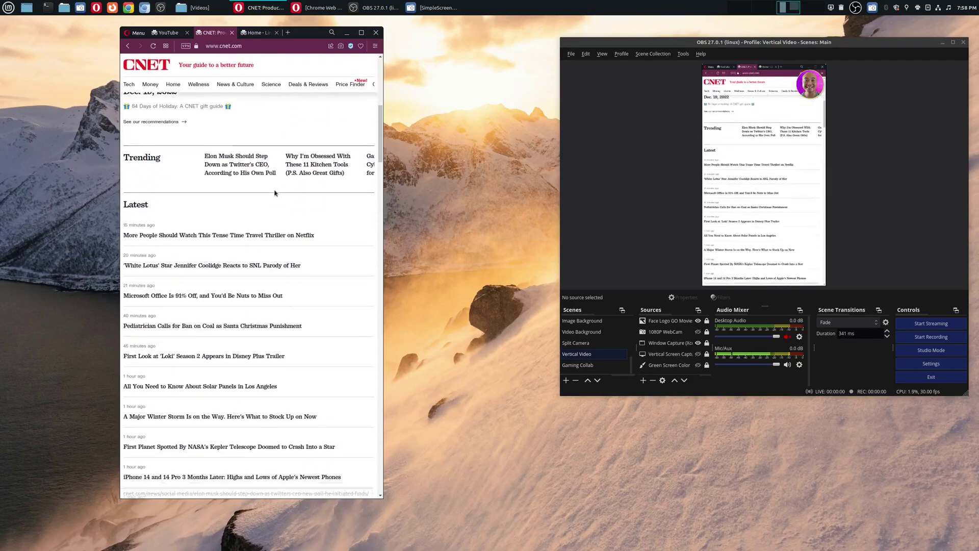
{"action": "scroll", "coordinate": [274, 193], "scroll_direction": "down", "scroll_amount": 3}
{"action": "scroll", "coordinate": [274, 193], "scroll_direction": "up", "scroll_amount": 6}
- Scroll through the Linux Mint home page, then return to the CNET page
{"action": "left_click", "coordinate": [264, 33]}
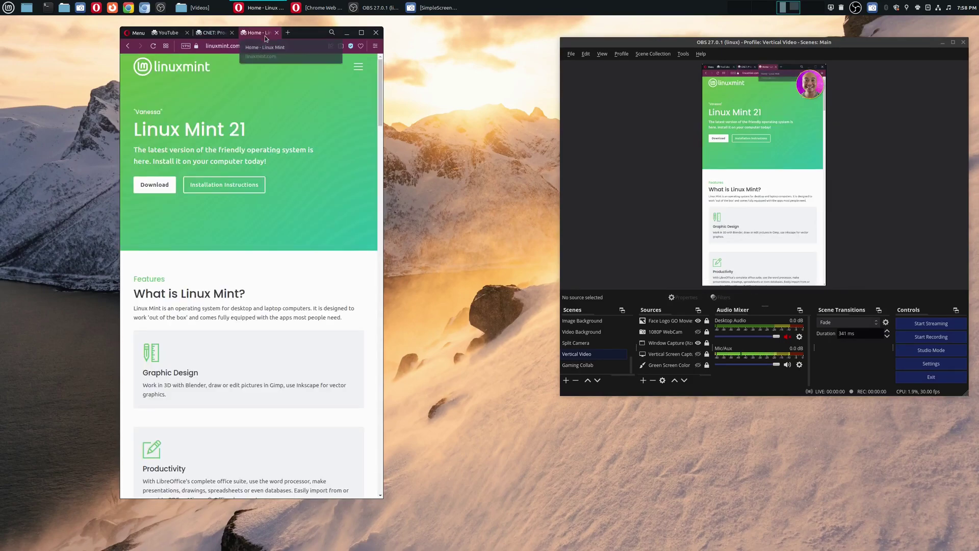
{"action": "scroll", "coordinate": [246, 224], "scroll_direction": "down", "scroll_amount": 6}
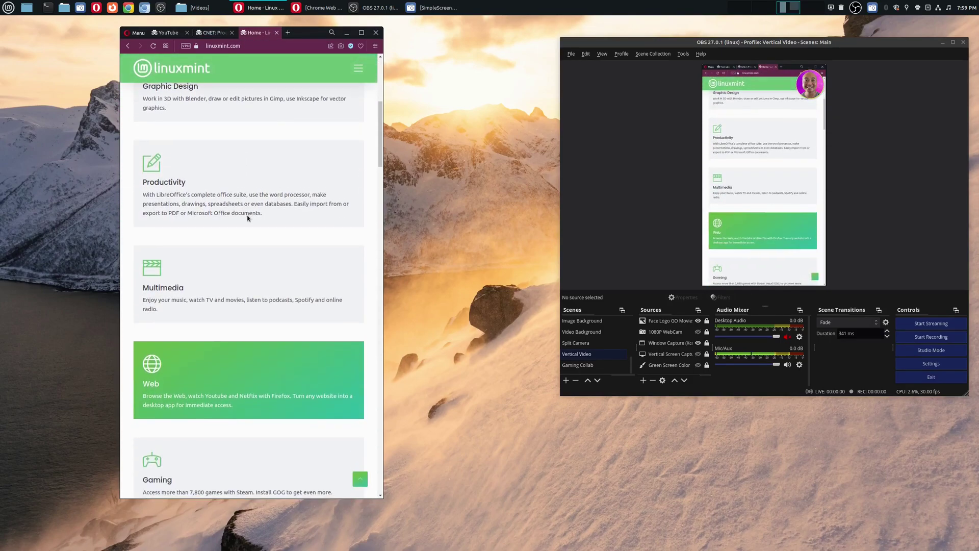
{"action": "scroll", "coordinate": [248, 218], "scroll_direction": "down", "scroll_amount": 2}
{"action": "scroll", "coordinate": [248, 217], "scroll_direction": "up", "scroll_amount": 8}
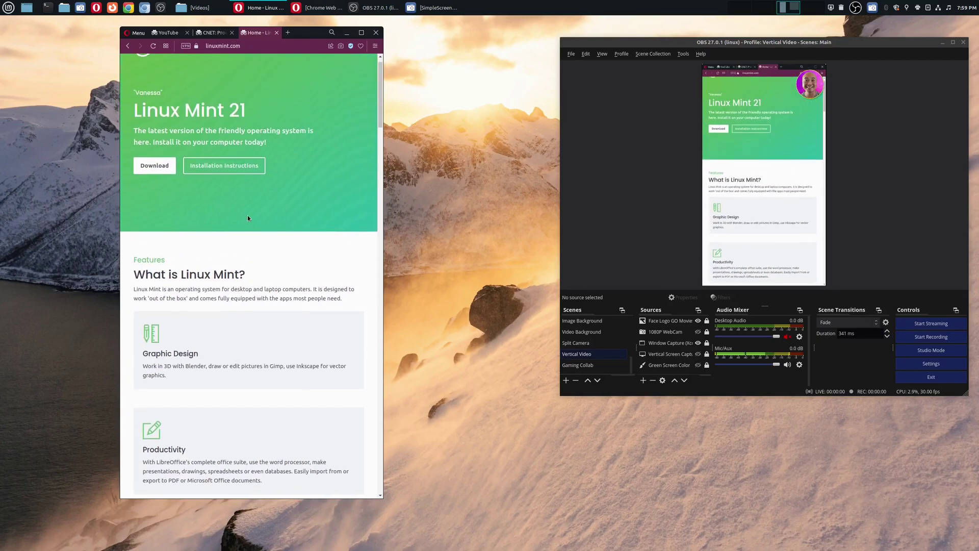
{"action": "scroll", "coordinate": [247, 215], "scroll_direction": "up", "scroll_amount": 1}
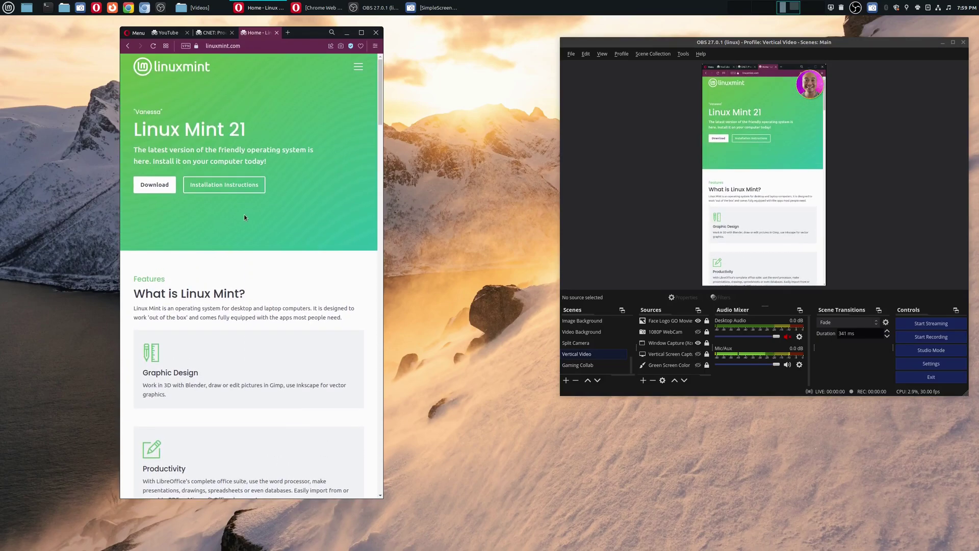
{"action": "left_click", "coordinate": [222, 34]}
{"action": "scroll", "coordinate": [299, 225], "scroll_direction": "down", "scroll_amount": 3}
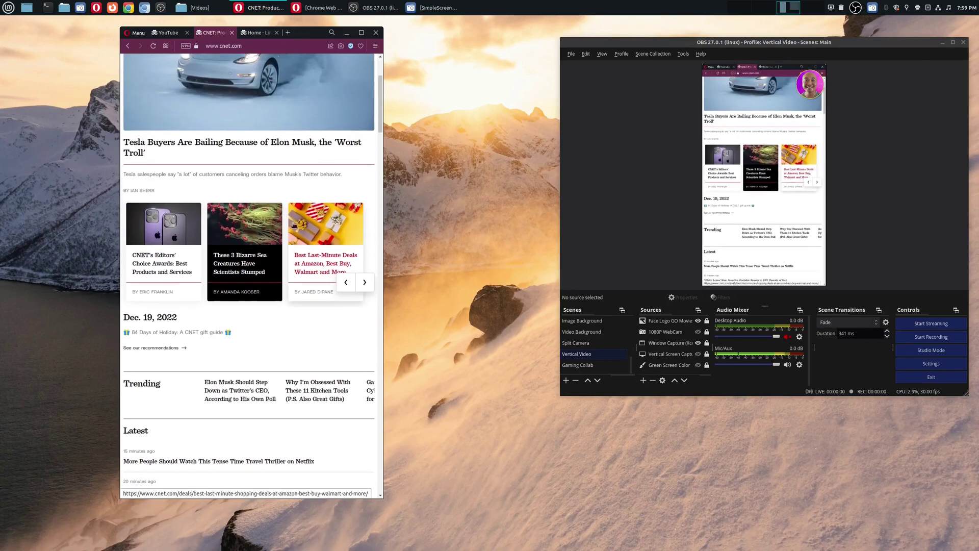
{"action": "scroll", "coordinate": [292, 224], "scroll_direction": "up", "scroll_amount": 3}
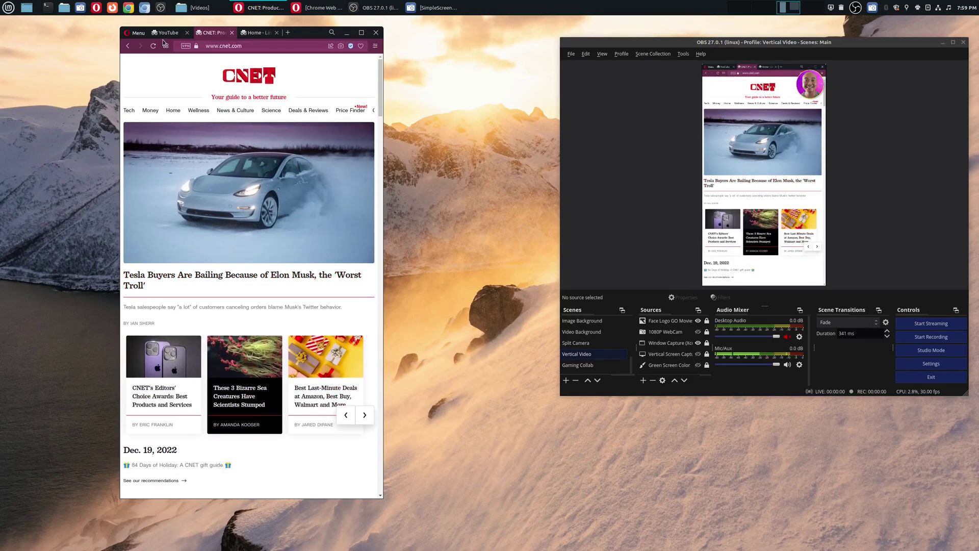
- Return to the YouTube tab and scroll the feed down to Trending and back up
{"action": "left_click", "coordinate": [166, 33]}
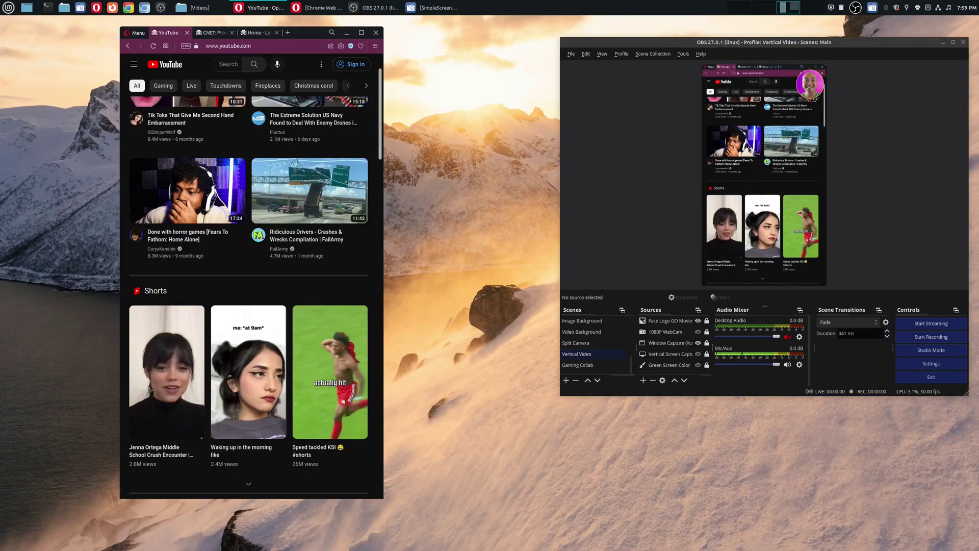
{"action": "scroll", "coordinate": [215, 265], "scroll_direction": "down", "scroll_amount": 7}
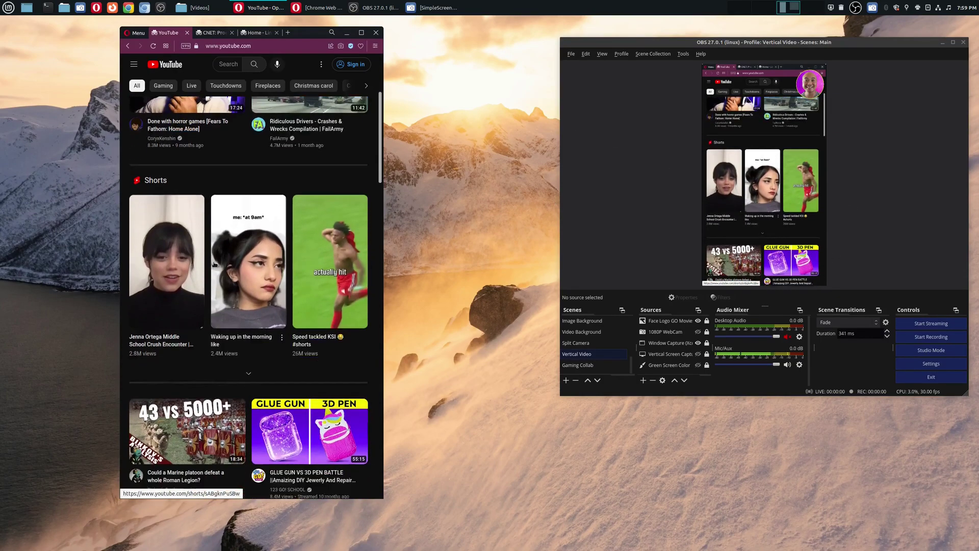
{"action": "scroll", "coordinate": [215, 264], "scroll_direction": "down", "scroll_amount": 10}
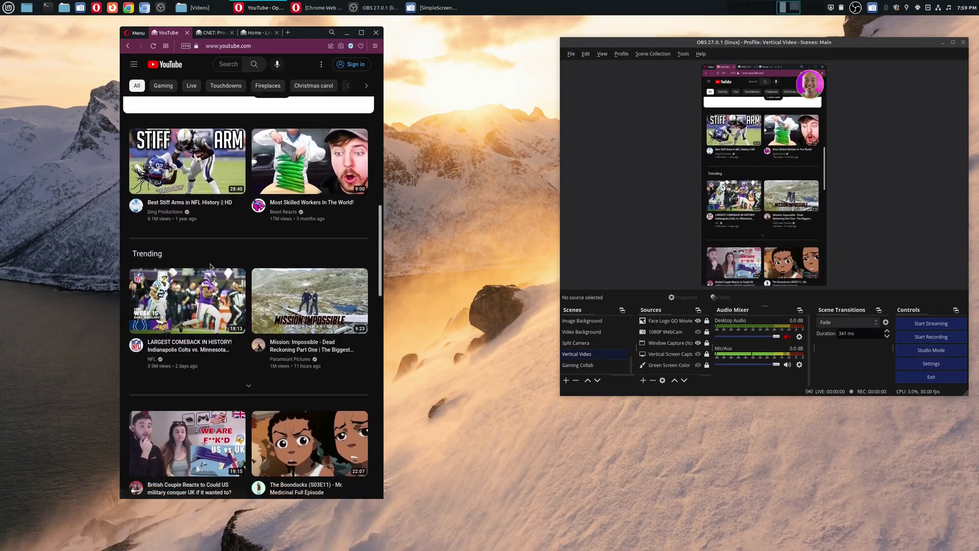
{"action": "scroll", "coordinate": [213, 263], "scroll_direction": "down", "scroll_amount": 4}
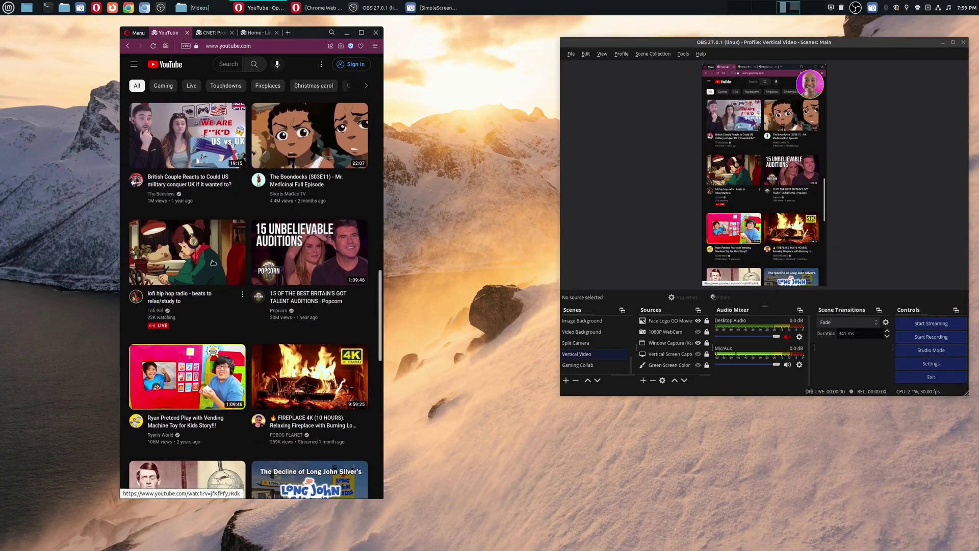
{"action": "scroll", "coordinate": [213, 263], "scroll_direction": "up", "scroll_amount": 4}
{"action": "scroll", "coordinate": [213, 262], "scroll_direction": "up", "scroll_amount": 8}
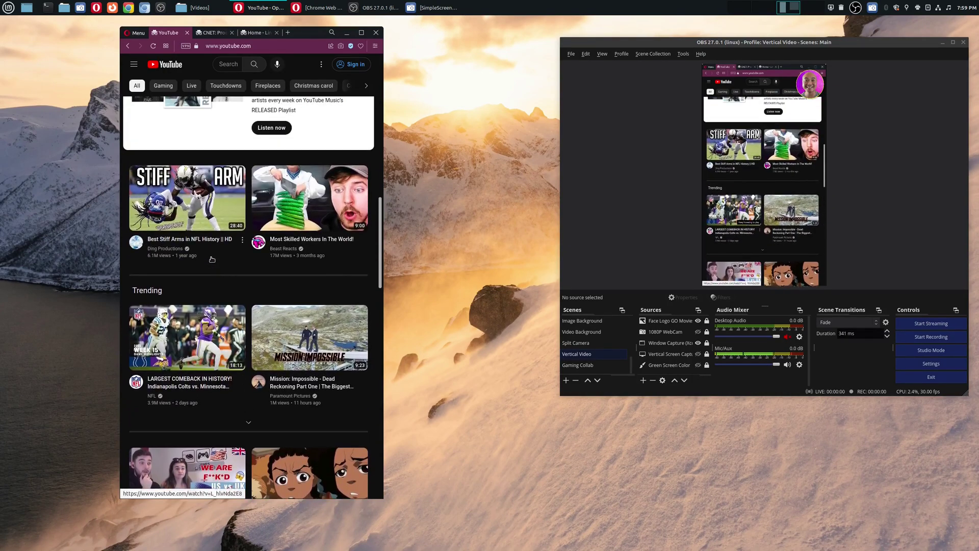
{"action": "scroll", "coordinate": [211, 259], "scroll_direction": "up", "scroll_amount": 5}
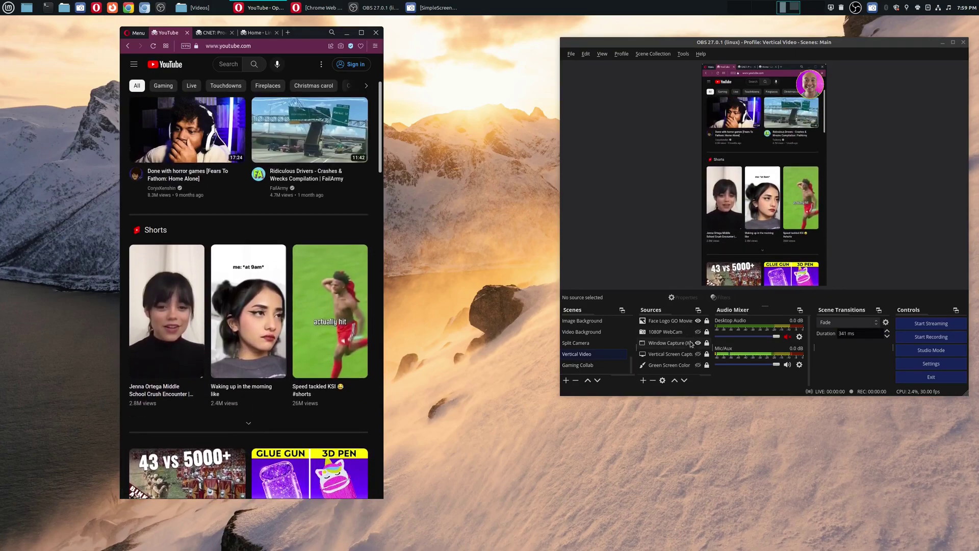
{"action": "scroll", "coordinate": [300, 284], "scroll_direction": "up", "scroll_amount": 3}
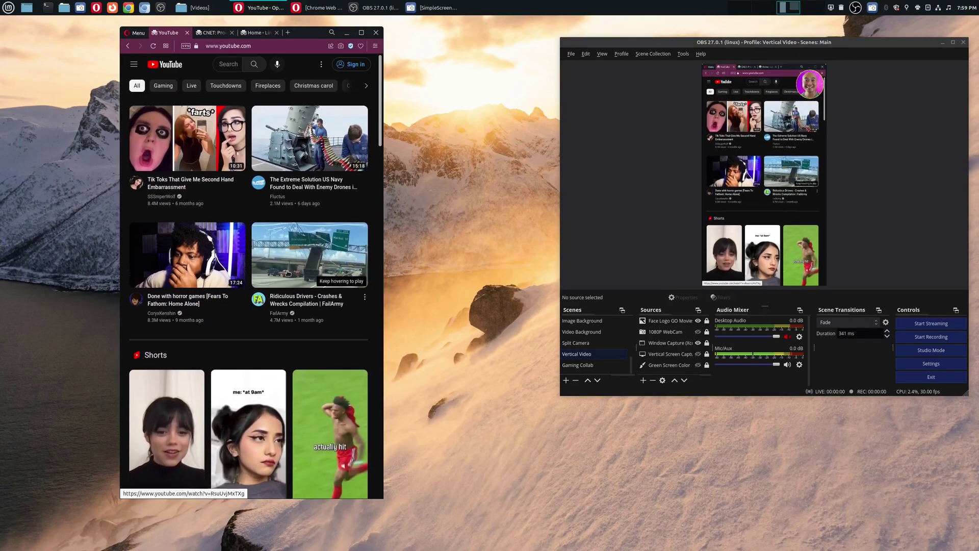